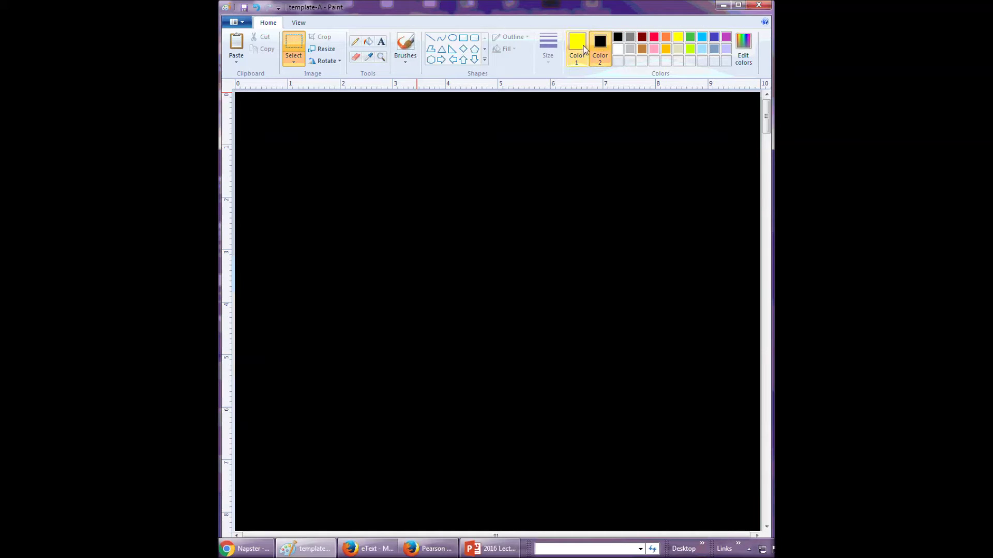
Step: Pick yellow from the palette as the drawing colour
left_click(583, 49)
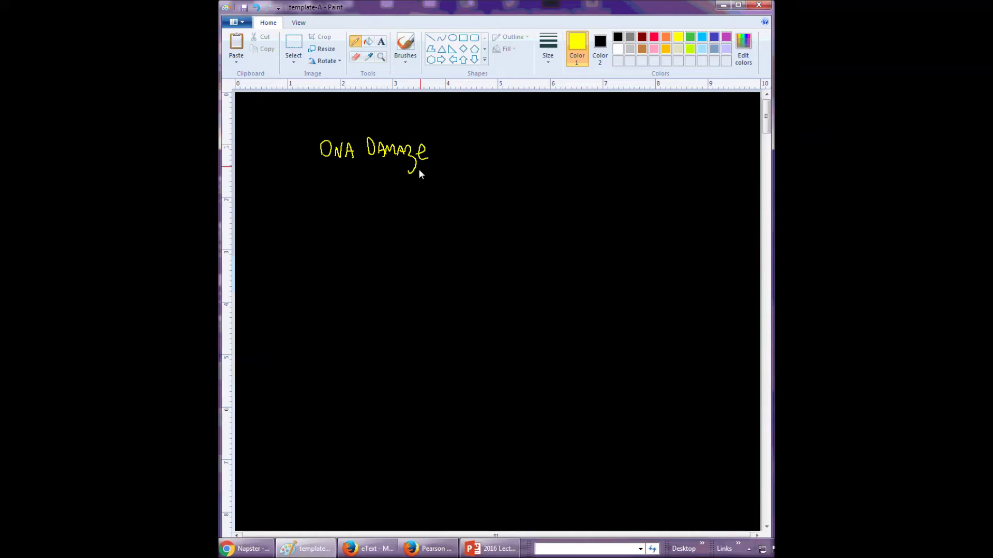
Step: Draw the upper and lower yellow cell circles, redoing the first outline, and begin a chromosome
mouse_move(337, 197)
left_mouse_down()
mouse_move(315, 222)
mouse_move(315, 321)
mouse_move(336, 357)
mouse_move(360, 367)
mouse_move(414, 342)
left_mouse_up()
key("ctrl+z")
mouse_move(391, 190)
left_mouse_down()
mouse_move(342, 218)
mouse_move(338, 255)
mouse_move(350, 296)
mouse_move(382, 313)
left_mouse_up()
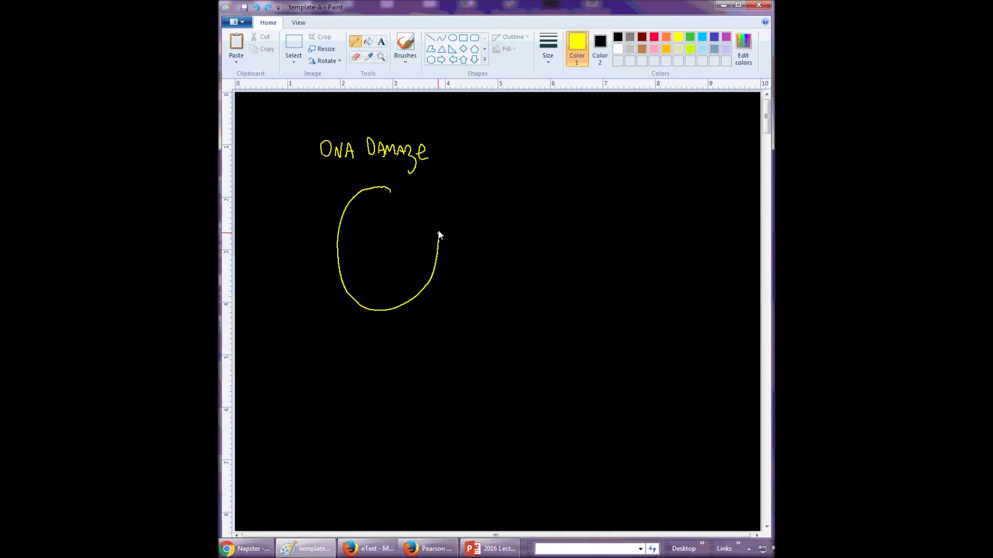
left_click_drag(438, 235, 412, 185)
mouse_move(356, 405)
left_mouse_down()
mouse_move(413, 470)
mouse_move(451, 417)
mouse_move(428, 348)
left_mouse_up()
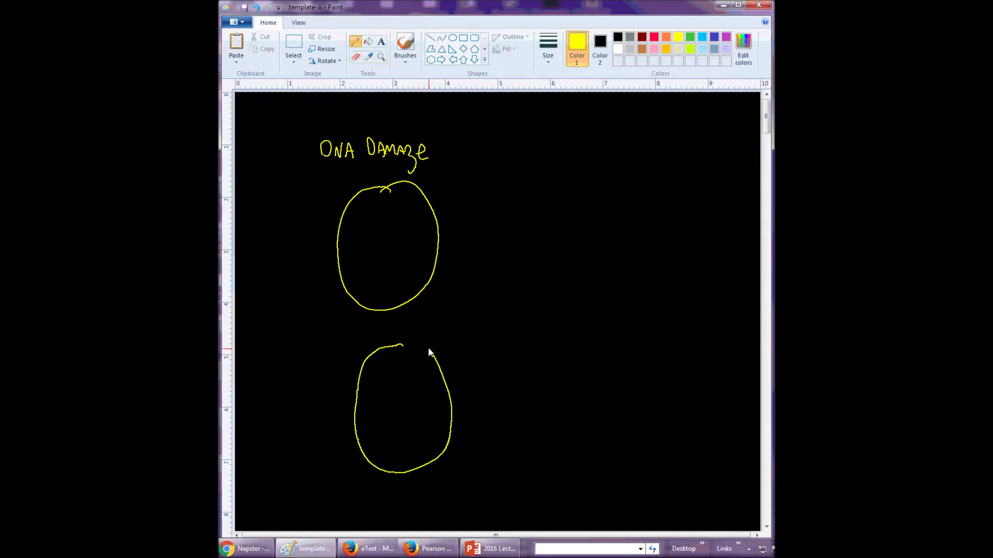
mouse_move(386, 244)
left_mouse_down()
mouse_move(387, 209)
mouse_move(383, 281)
mouse_move(389, 249)
mouse_move(410, 251)
mouse_move(409, 225)
mouse_move(418, 234)
mouse_move(402, 278)
mouse_move(409, 251)
left_mouse_up()
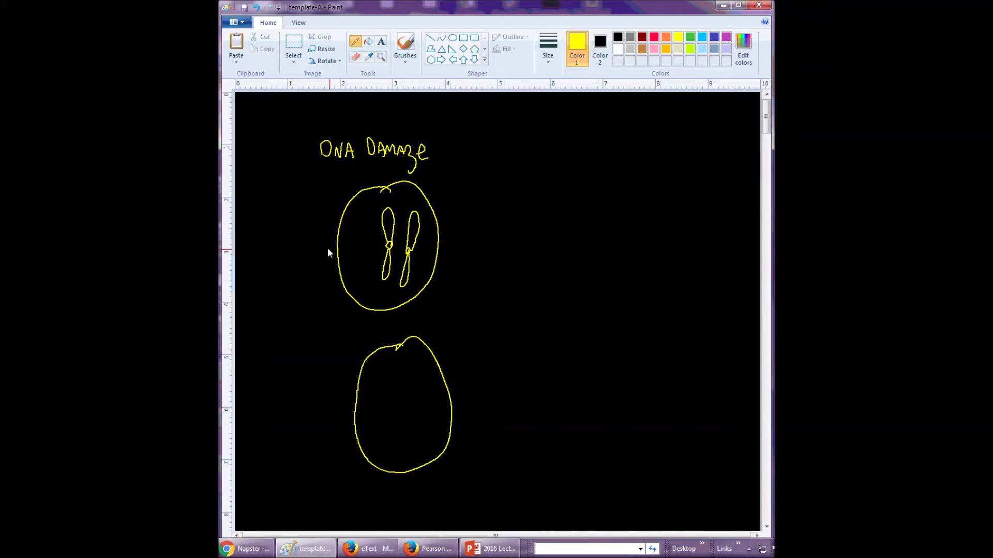
Step: Write 'n=1' left of the upper cell and draw two chromosomes in the lower cell
left_click_drag(281, 199, 289, 212)
left_click_drag(291, 199, 297, 198)
left_click_drag(292, 205, 308, 207)
mouse_move(386, 406)
left_mouse_down()
mouse_move(383, 382)
mouse_move(389, 447)
left_mouse_up()
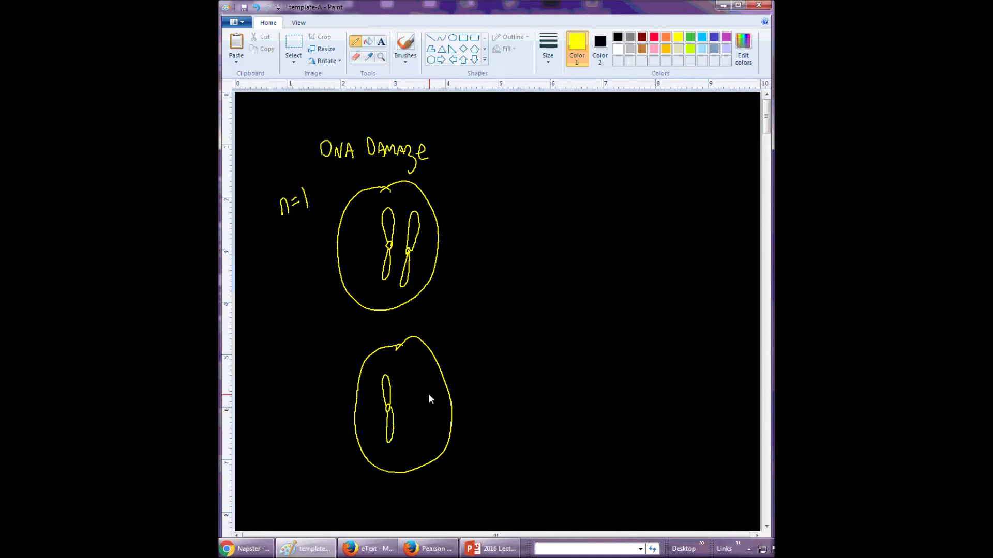
mouse_move(418, 407)
left_mouse_down()
mouse_move(418, 373)
mouse_move(420, 450)
mouse_move(421, 408)
left_mouse_up()
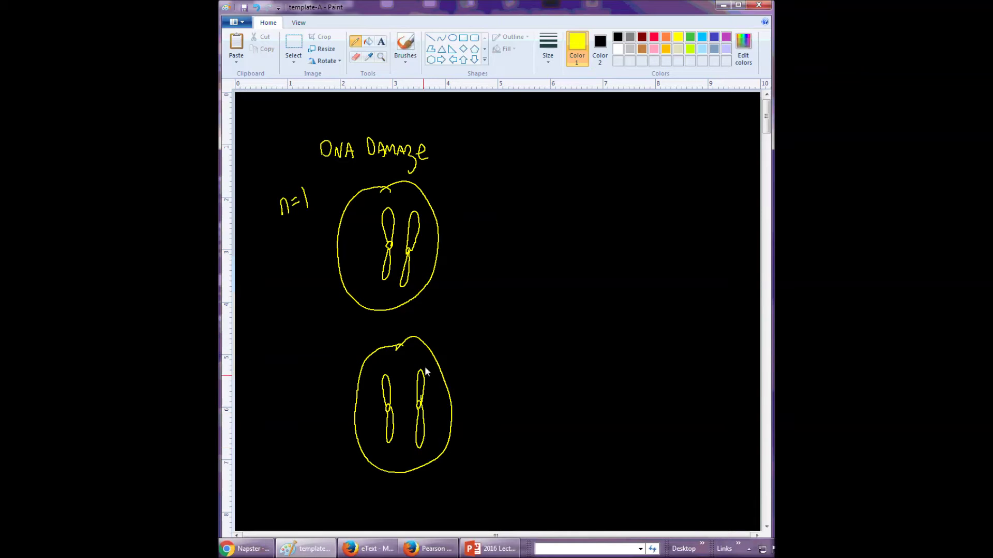
Step: Switch to red and dot damage marks along both chromosomes of the upper cell
left_click(654, 38)
left_click_drag(381, 216, 383, 270)
mouse_move(408, 219)
left_mouse_down()
mouse_move(417, 232)
mouse_move(402, 284)
mouse_move(391, 268)
left_mouse_up()
left_click_drag(394, 220, 394, 218)
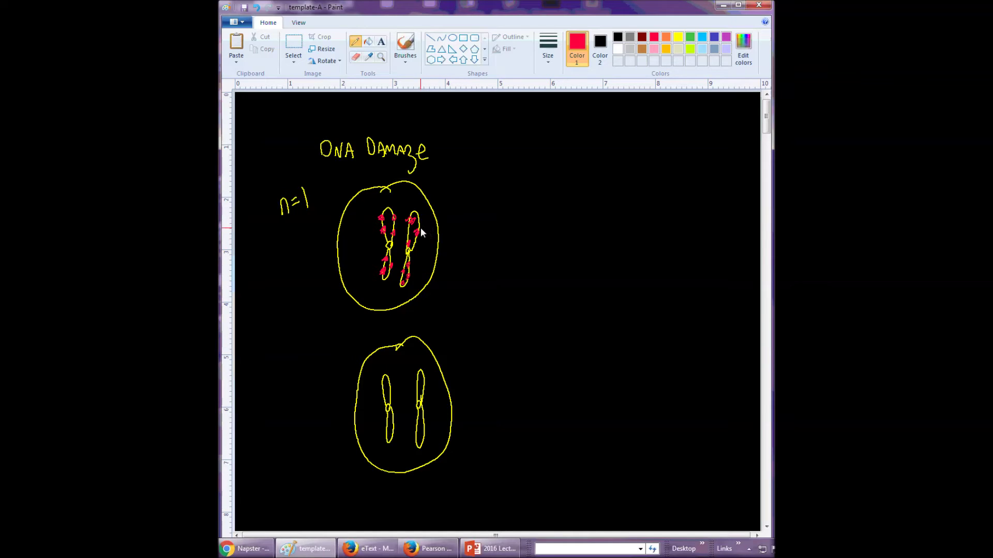
Step: Ring the upper damage spots with light-turquoise and lime-green loops, then start a light-grey brace
left_click(702, 47)
mouse_move(382, 270)
left_mouse_down()
mouse_move(384, 218)
mouse_move(393, 221)
mouse_move(392, 268)
mouse_move(401, 277)
mouse_move(408, 262)
mouse_move(414, 275)
mouse_move(405, 287)
mouse_move(416, 221)
left_mouse_up()
left_click(690, 48)
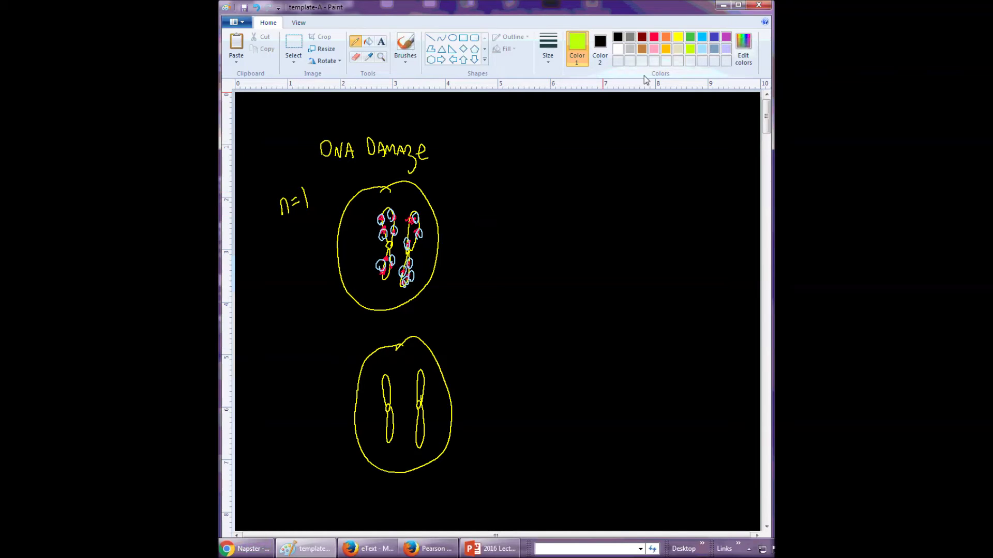
mouse_move(420, 229)
left_mouse_down()
mouse_move(393, 218)
mouse_move(381, 229)
mouse_move(380, 219)
mouse_move(393, 264)
mouse_move(384, 277)
mouse_move(401, 244)
left_mouse_up()
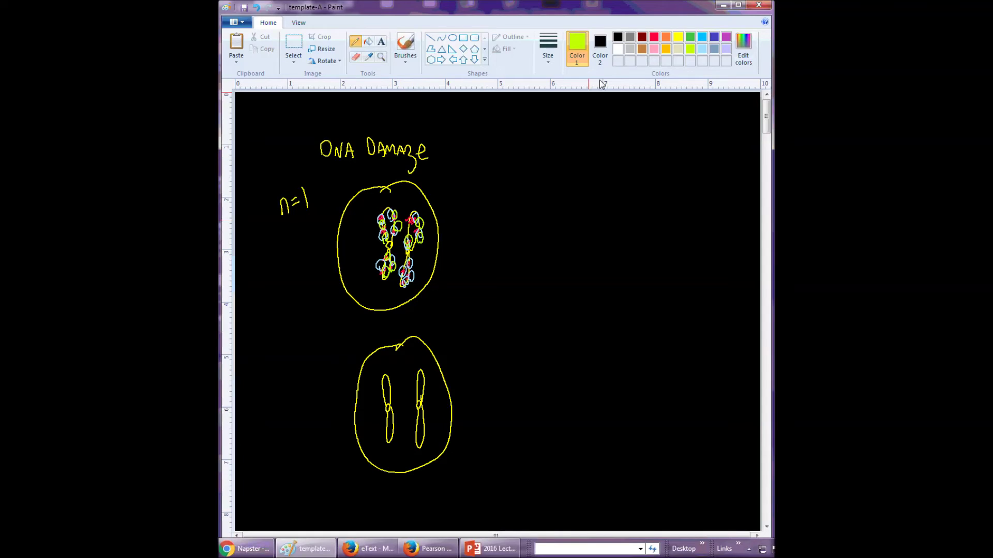
left_click(631, 49)
mouse_move(422, 197)
left_mouse_down()
mouse_move(455, 224)
mouse_move(446, 240)
mouse_move(455, 278)
mouse_move(439, 282)
left_mouse_up()
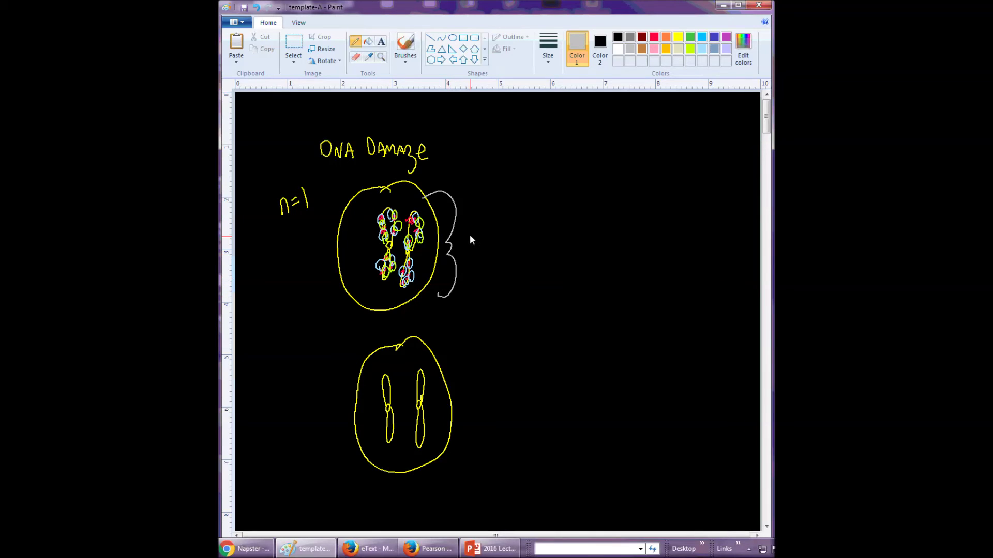
Step: Write 'Apoptosis - programmed cell death' in grey beside the brace
left_click_drag(470, 240, 478, 238)
left_click_drag(482, 225, 484, 251)
mouse_move(483, 229)
left_mouse_down()
mouse_move(498, 244)
mouse_move(502, 219)
mouse_move(536, 212)
left_mouse_up()
left_click(497, 241)
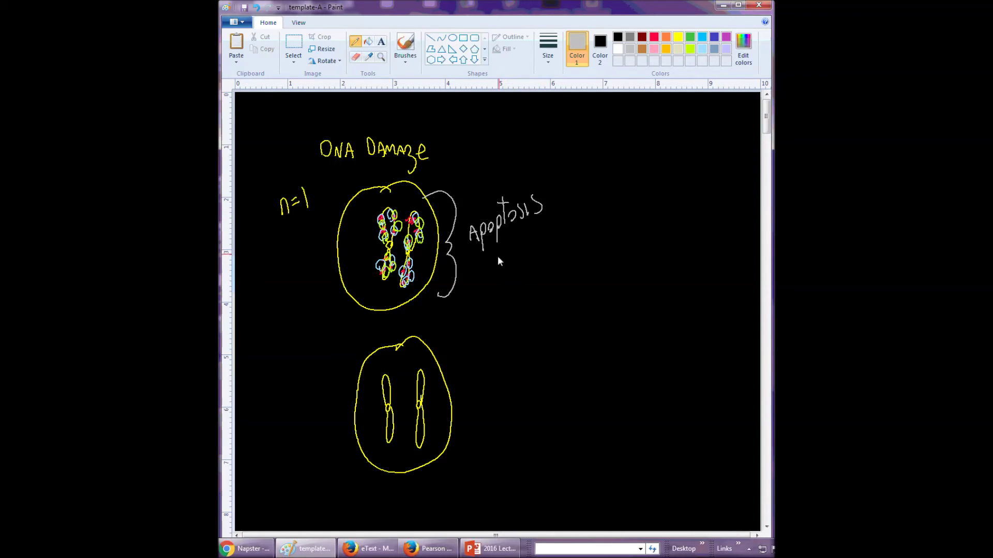
mouse_move(489, 257)
left_mouse_down()
mouse_move(524, 247)
mouse_move(525, 267)
mouse_move(547, 242)
left_mouse_up()
left_click_drag(552, 243, 550, 244)
mouse_move(557, 236)
left_mouse_down()
mouse_move(558, 257)
mouse_move(570, 227)
mouse_move(605, 216)
mouse_move(612, 191)
left_mouse_up()
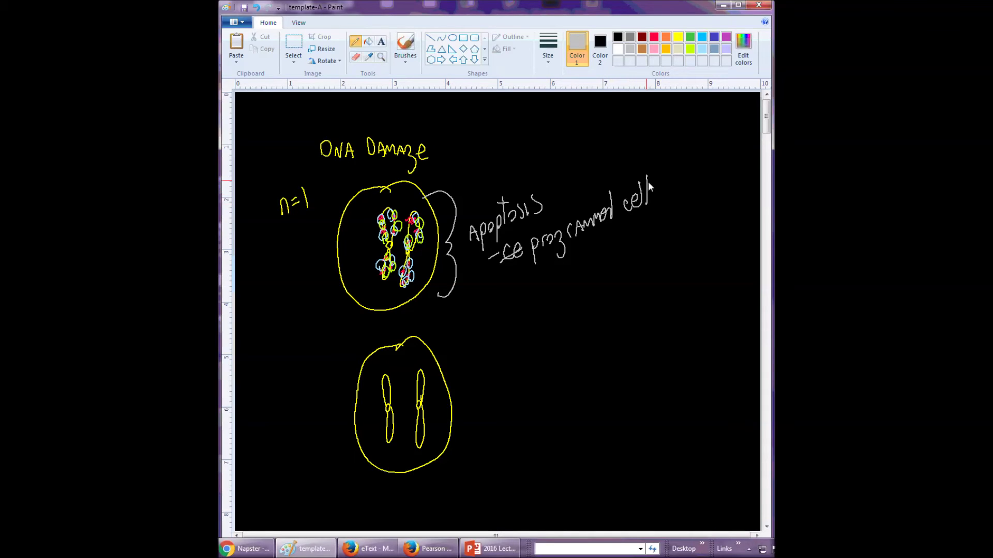
mouse_move(663, 194)
left_mouse_down()
mouse_move(668, 183)
mouse_move(678, 188)
left_mouse_up()
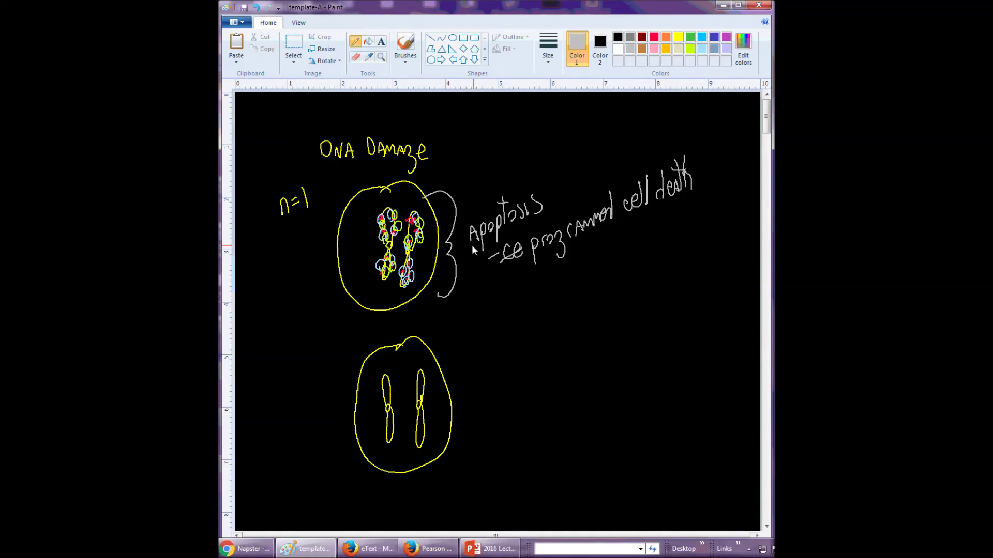
Step: Add a small arrow under Apoptosis and a long grey line dividing the two cells
mouse_move(471, 247)
left_mouse_down()
mouse_move(492, 239)
mouse_move(504, 254)
mouse_move(492, 268)
mouse_move(514, 283)
left_mouse_up()
left_click_drag(334, 318, 389, 315)
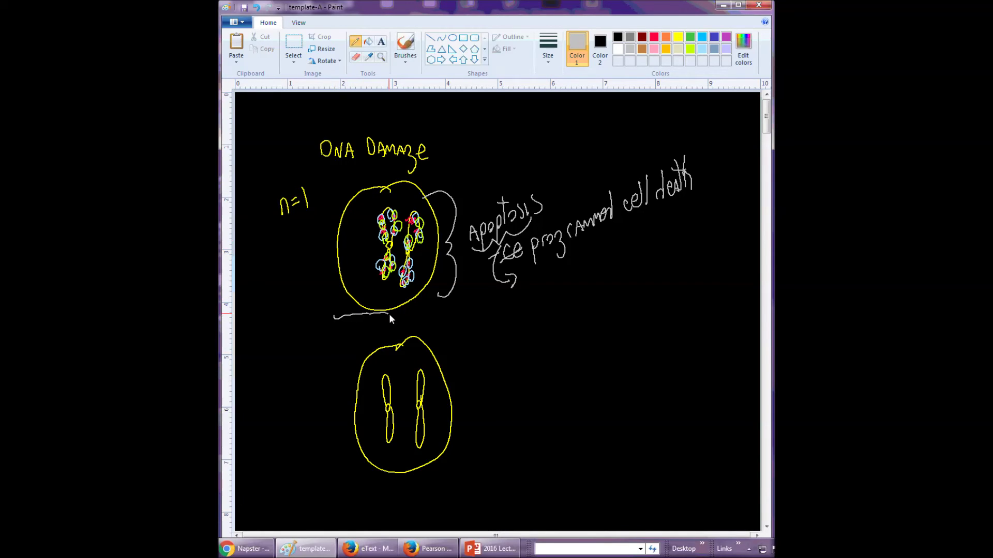
left_click_drag(559, 274, 707, 246)
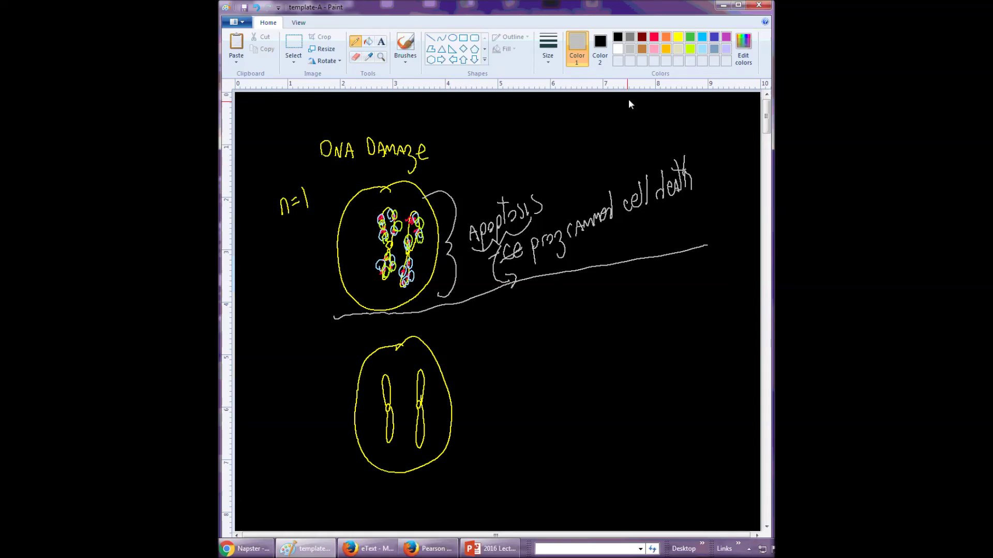
Step: Switch to red and dot damage marks on both chromosomes of the lower cell
left_click(654, 38)
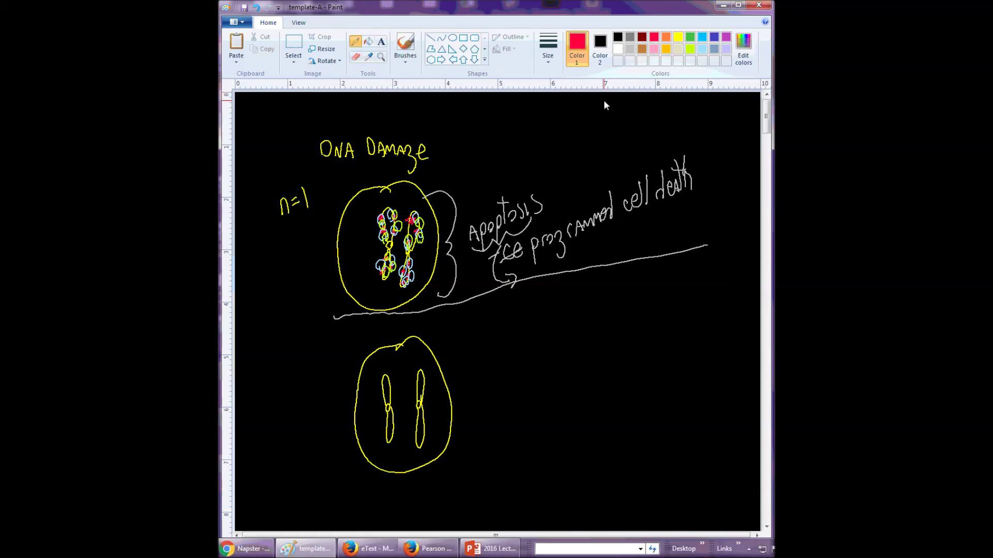
left_click_drag(381, 389, 380, 385)
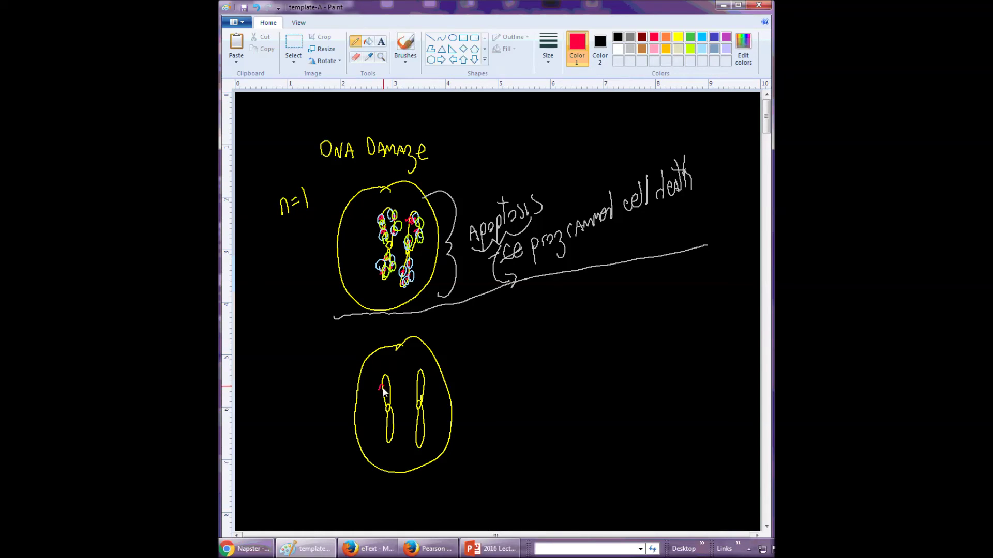
left_click(391, 392)
left_click_drag(387, 420, 388, 425)
left_click(416, 432)
left_click(422, 415)
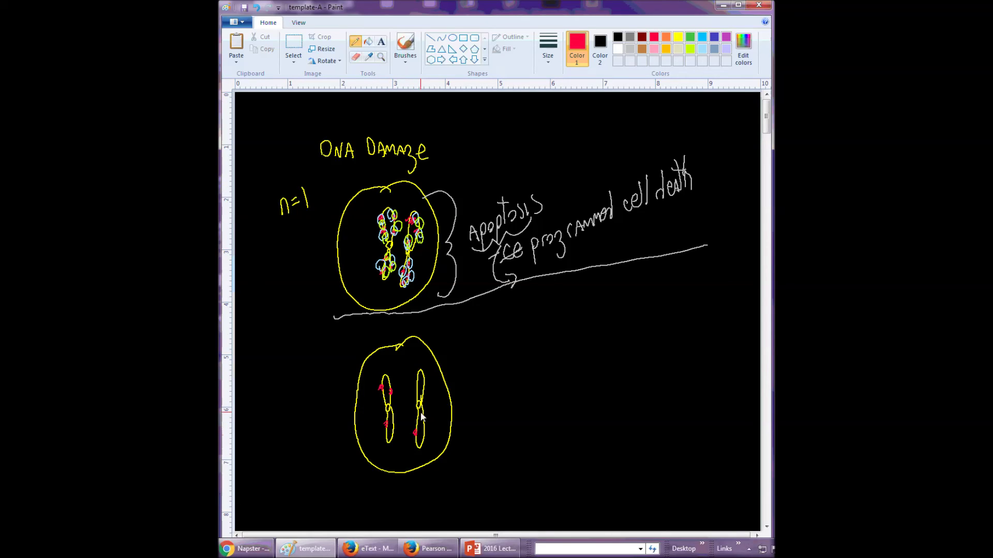
left_click(417, 383)
left_click(422, 393)
Step: Draw red arrows pointing into the lower cell and begin writing 'stop cell cycle'
mouse_move(423, 330)
left_mouse_down()
mouse_move(431, 355)
mouse_move(495, 324)
left_mouse_up()
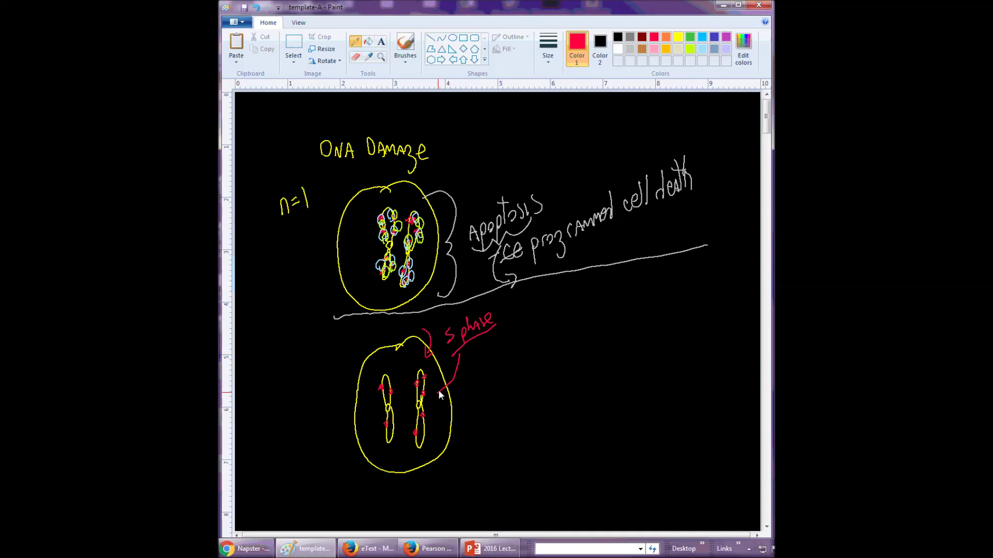
left_click_drag(439, 391, 453, 381)
mouse_move(482, 346)
left_mouse_down()
mouse_move(499, 367)
mouse_move(499, 346)
mouse_move(523, 347)
mouse_move(529, 330)
mouse_move(544, 338)
mouse_move(565, 325)
left_mouse_up()
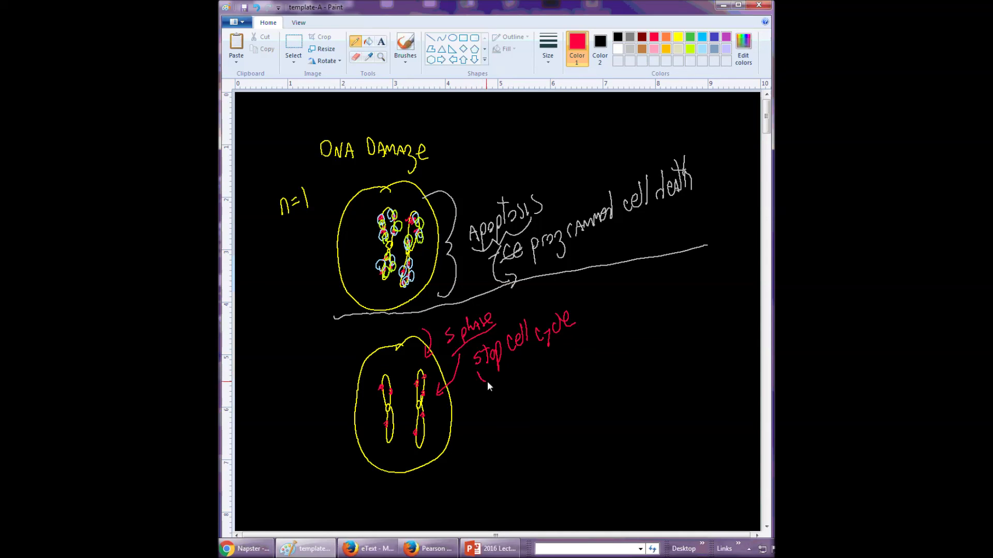
Step: Finish 'stop cell cycle' and add a circled red 'cell-cycle arrest' note with a left bracket
left_click_drag(529, 351, 562, 337)
left_click_drag(499, 407, 510, 412)
mouse_move(516, 411)
left_mouse_down()
mouse_move(517, 388)
mouse_move(545, 401)
mouse_move(562, 396)
left_mouse_up()
mouse_move(513, 441)
left_mouse_down()
mouse_move(543, 421)
mouse_move(555, 434)
mouse_move(555, 414)
mouse_move(536, 451)
mouse_move(483, 426)
mouse_move(478, 407)
mouse_move(528, 368)
mouse_move(567, 397)
left_mouse_up()
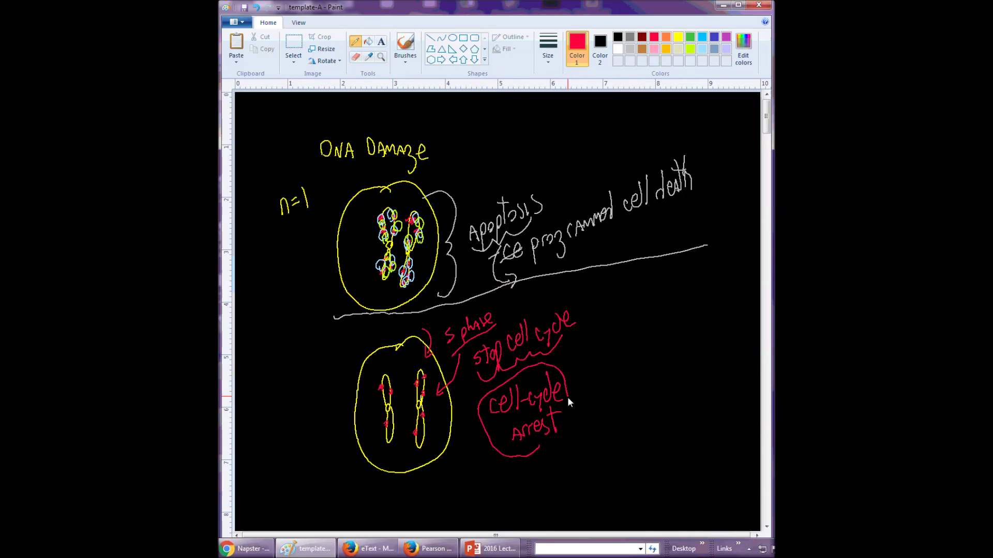
left_click_drag(541, 448, 537, 455)
mouse_move(510, 384)
left_mouse_down()
mouse_move(484, 389)
mouse_move(483, 430)
mouse_move(508, 468)
left_mouse_up()
left_click(629, 49)
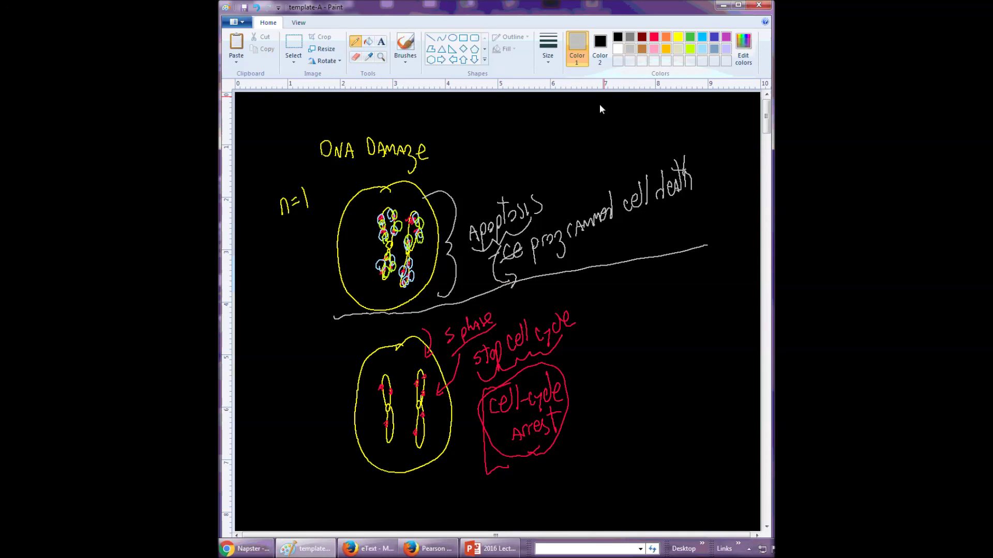
Step: Switch to light turquoise and circle the red damage marks on both lower chromosomes
left_click(702, 48)
mouse_move(392, 391)
left_mouse_down()
mouse_move(391, 402)
mouse_move(380, 393)
mouse_move(394, 399)
mouse_move(386, 420)
mouse_move(413, 439)
mouse_move(409, 431)
left_mouse_up()
mouse_move(421, 413)
left_mouse_down()
mouse_move(422, 423)
mouse_move(425, 369)
left_mouse_up()
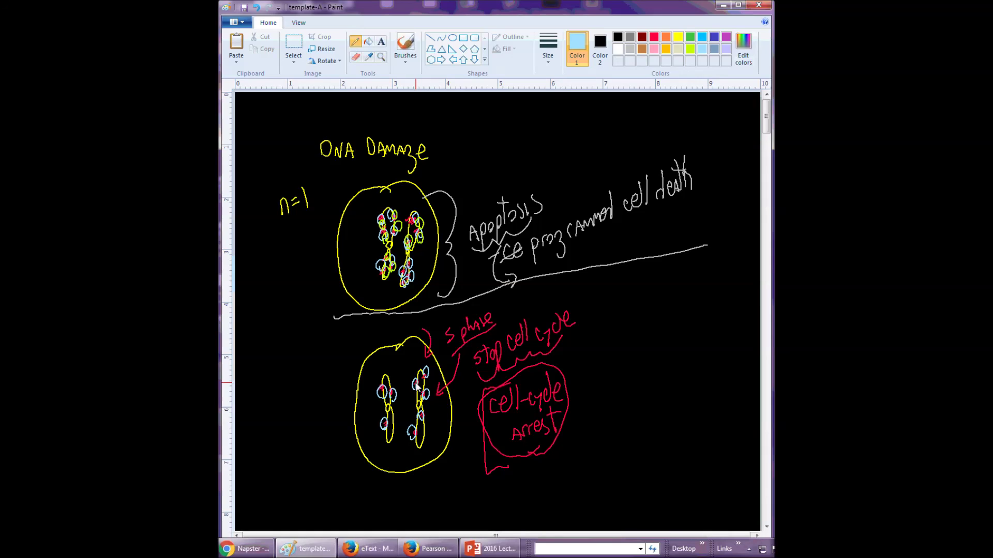